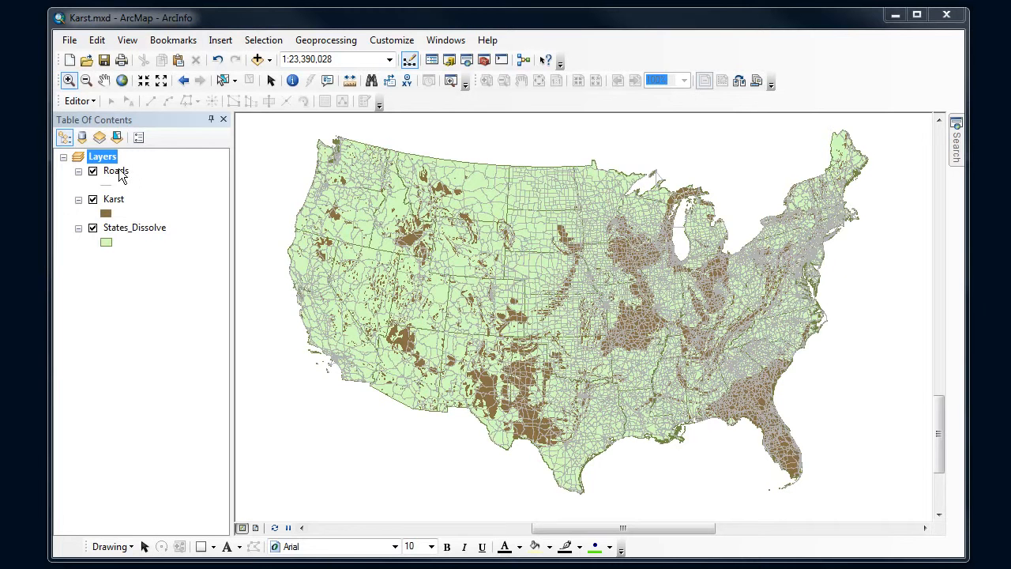
Set up a Select By Attributes query on the Roads layer using the "Create a new selection" method
click(274, 45)
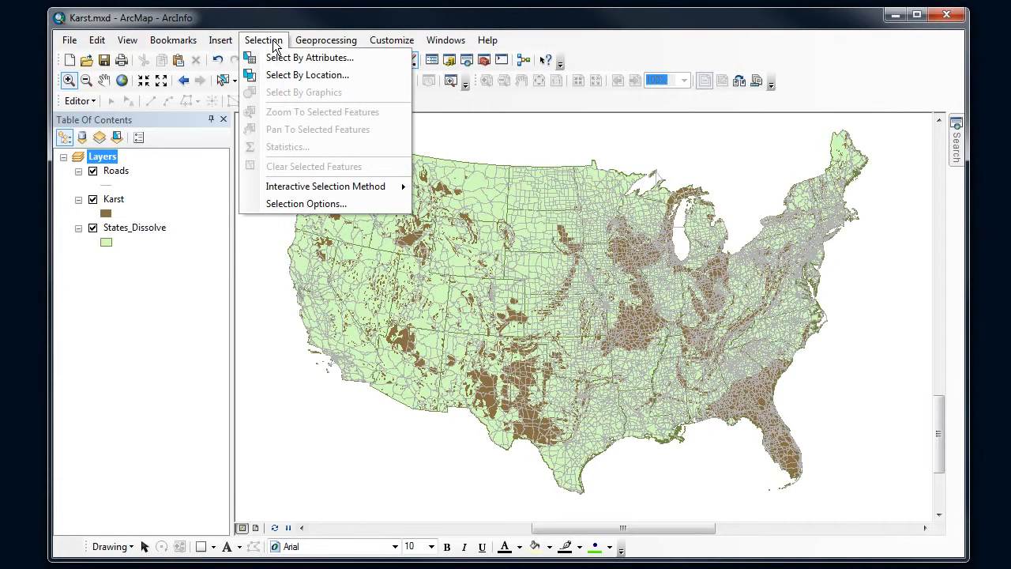
click(362, 61)
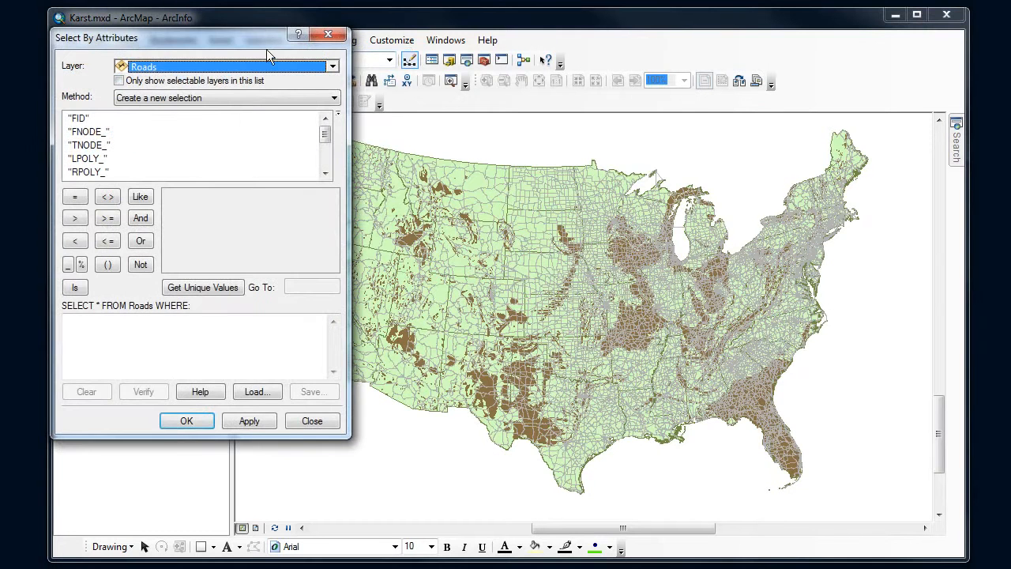
drag(243, 43, 566, 97)
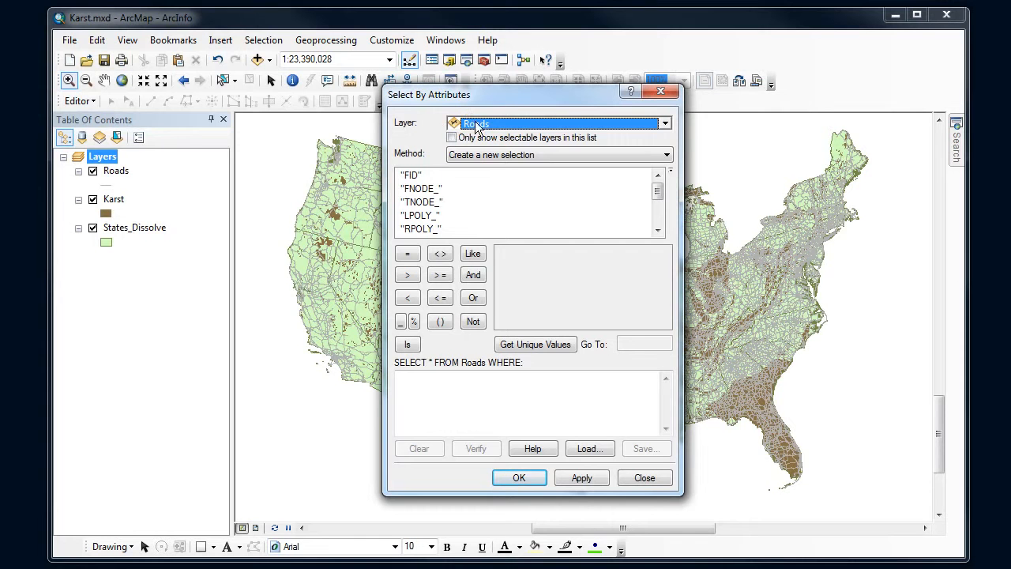
click(665, 124)
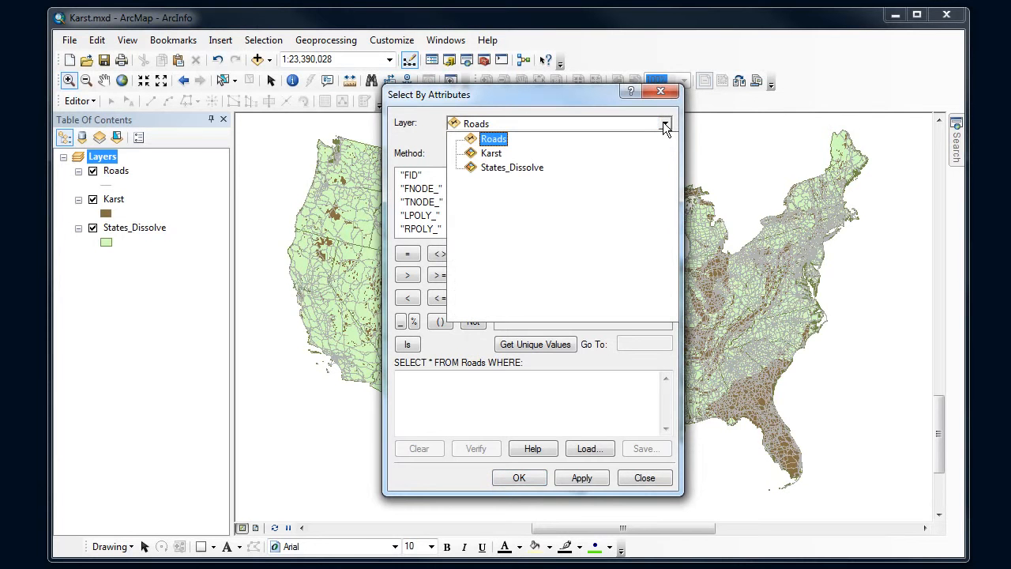
click(499, 140)
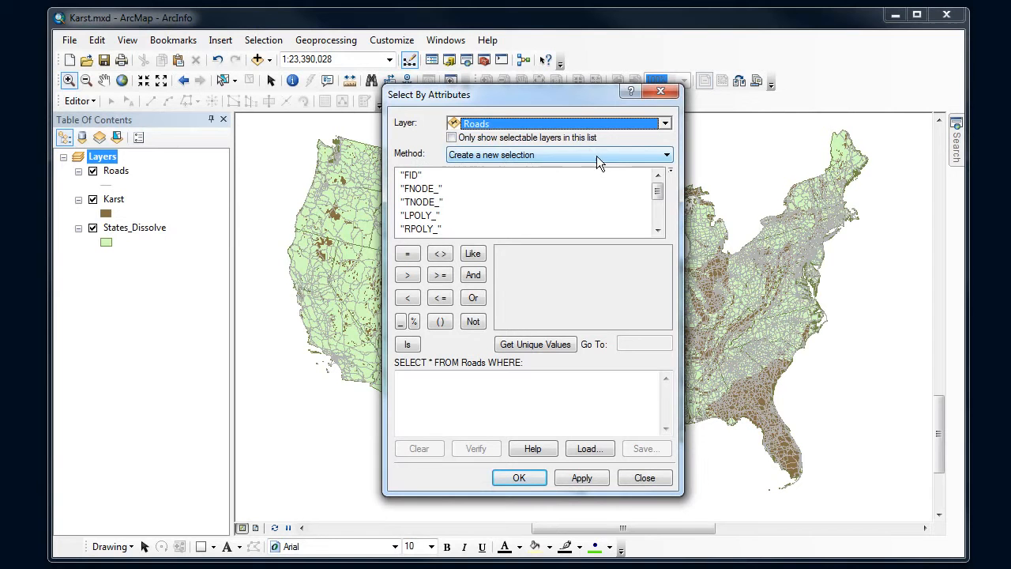
click(663, 158)
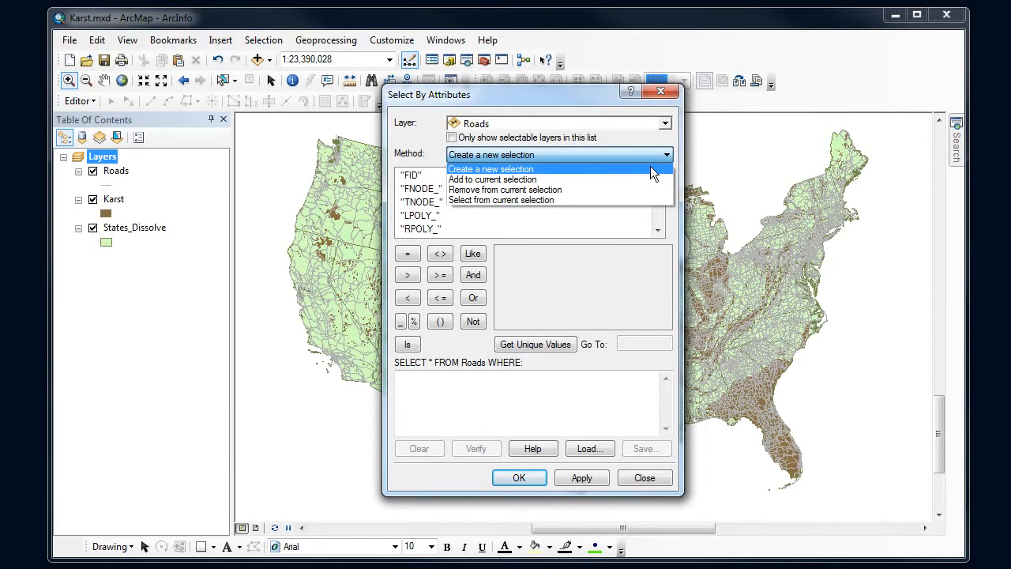
click(651, 169)
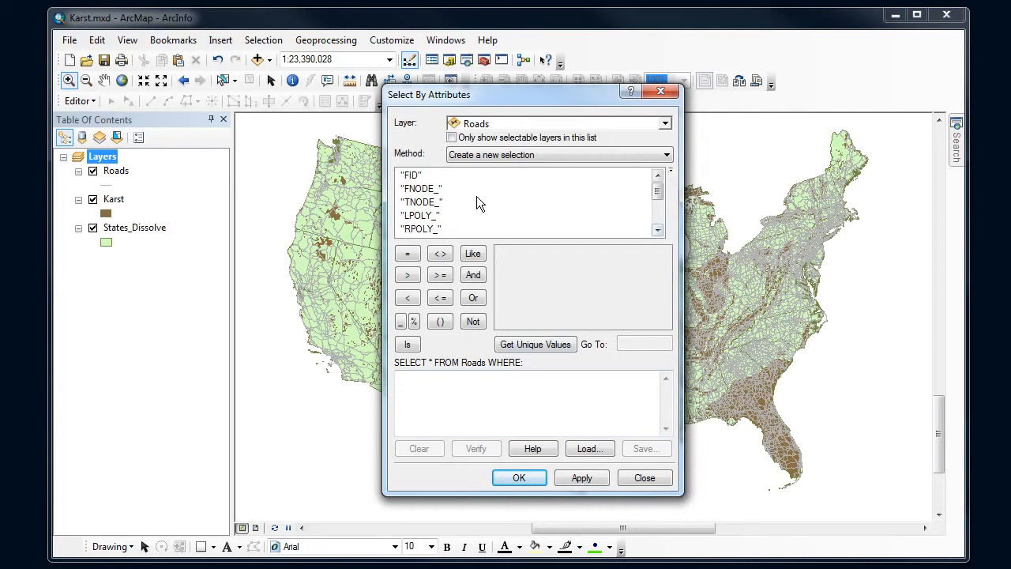
List the unique values of the FEATURE field and build the expression "FEATURE" = 'Limited Access Highway'
drag(658, 189, 659, 207)
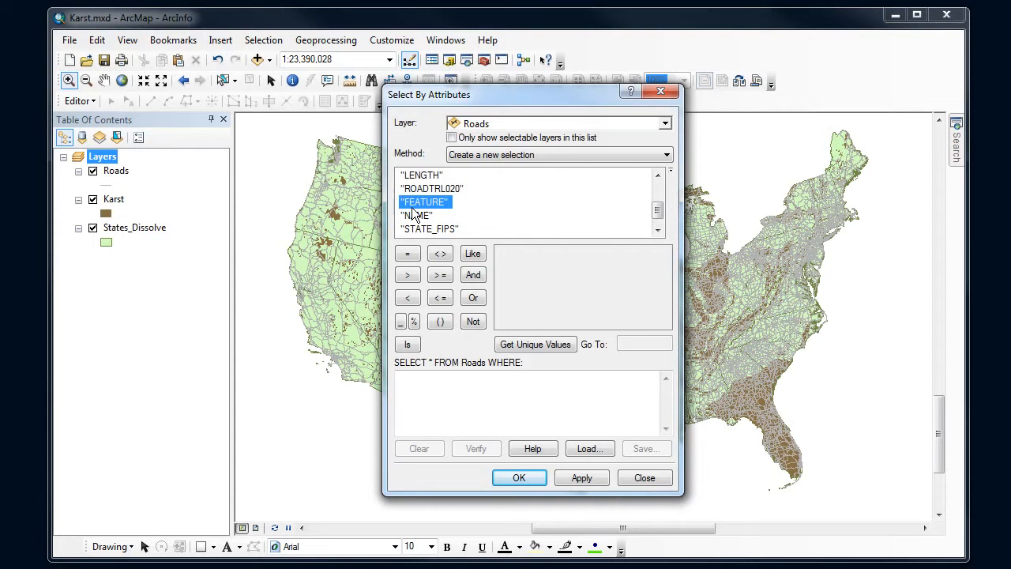
click(525, 346)
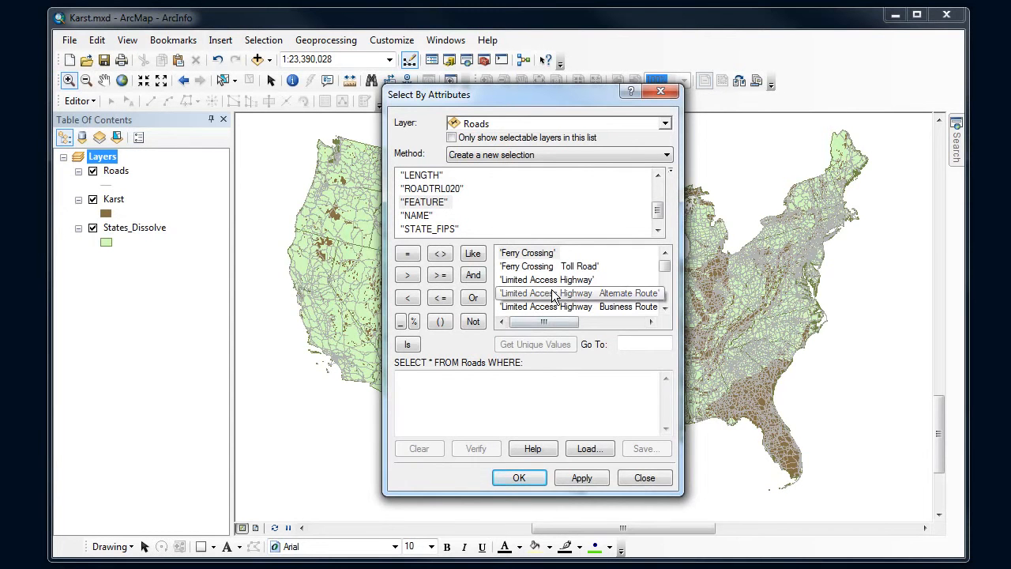
mouse_move(663, 267)
mouse_down()
mouse_move(666, 308)
mouse_move(667, 263)
mouse_up()
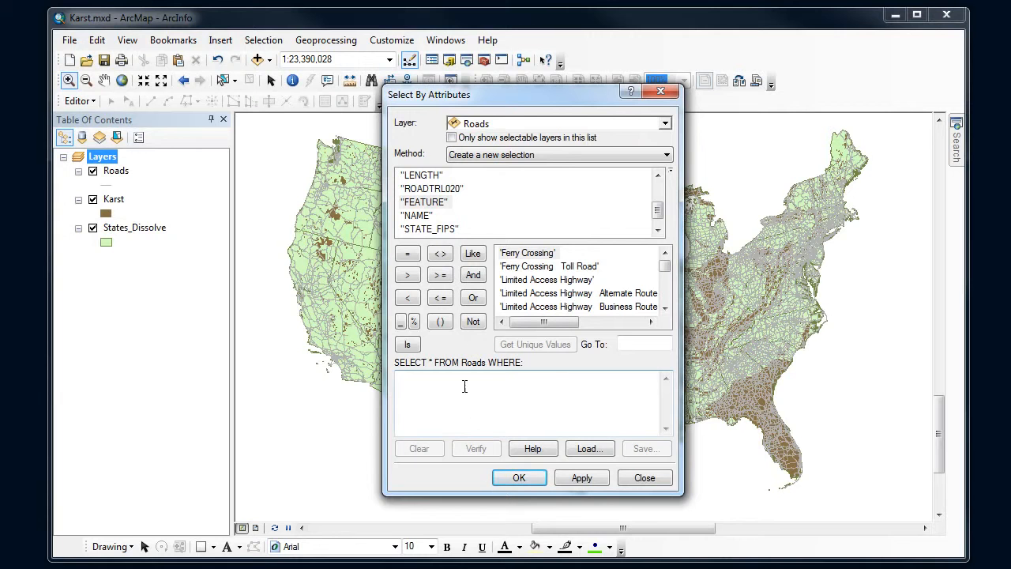
click(433, 203)
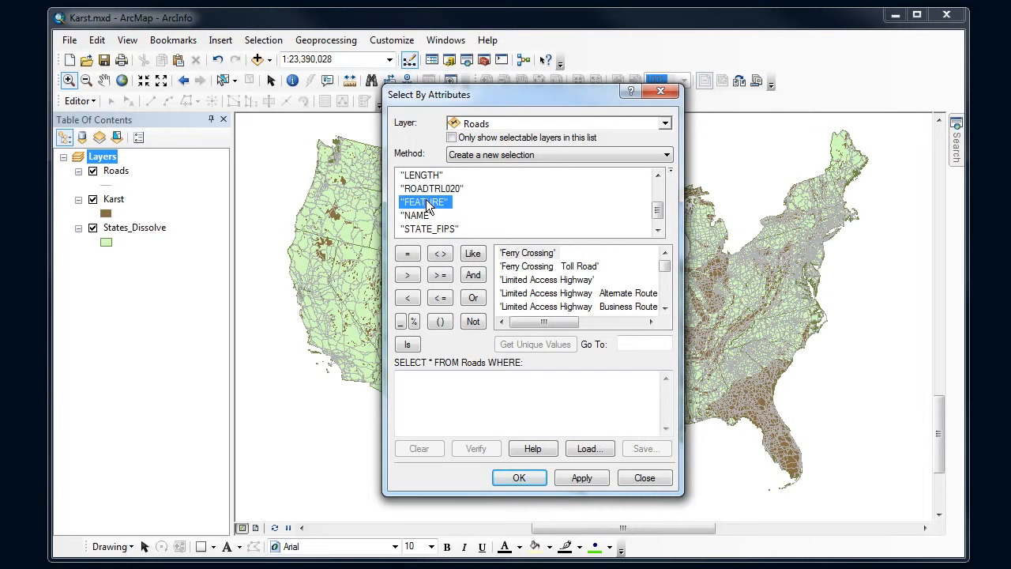
double_click(433, 203)
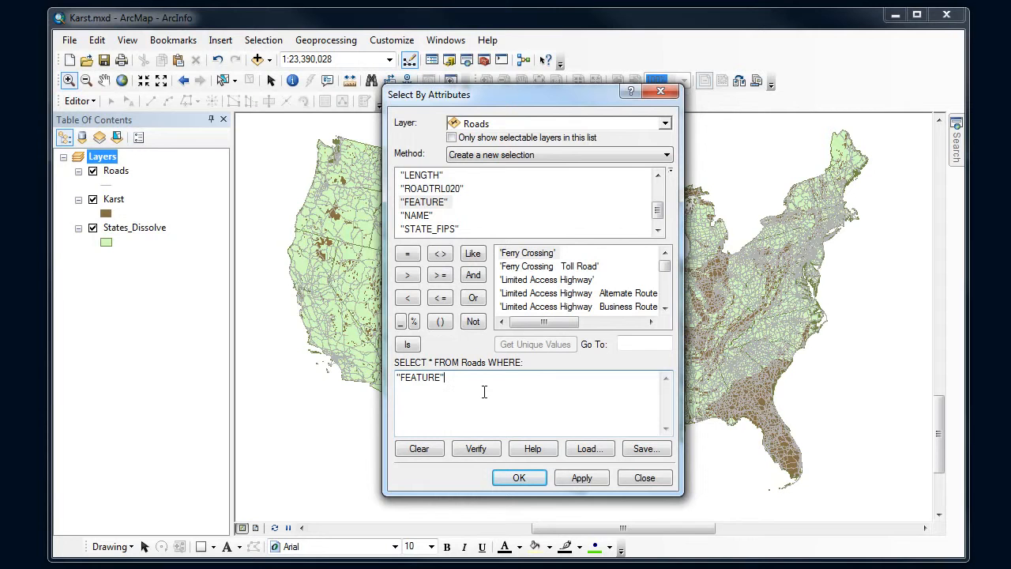
click(409, 256)
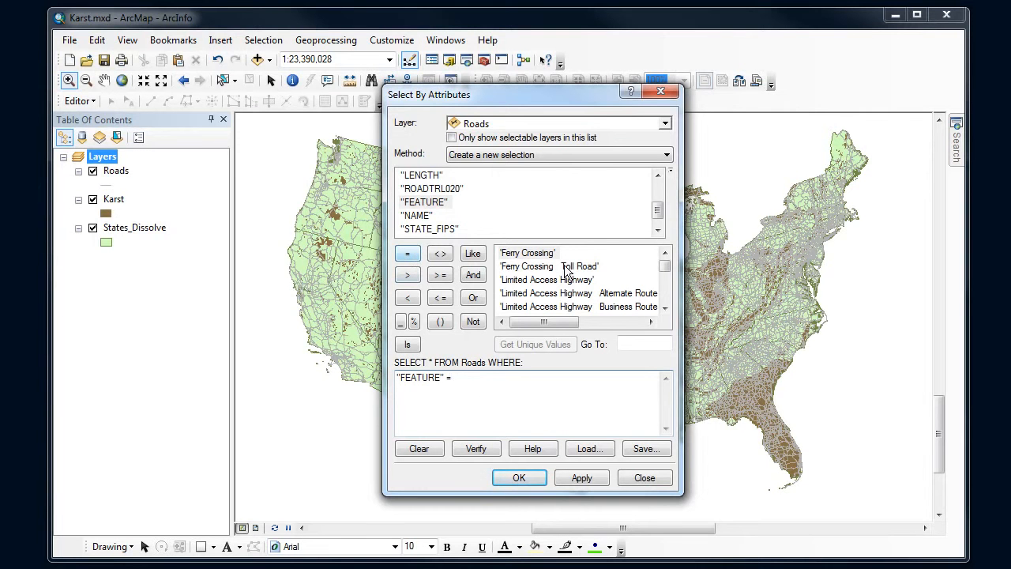
click(543, 281)
double_click(542, 281)
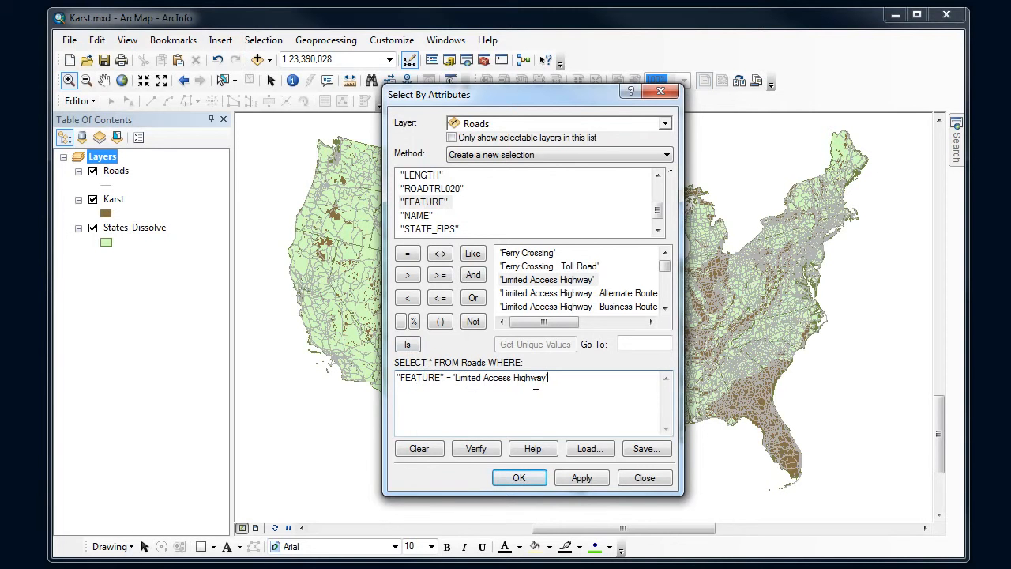
Verify the attribute expression and run it to select the limited access highways in Roads
click(476, 448)
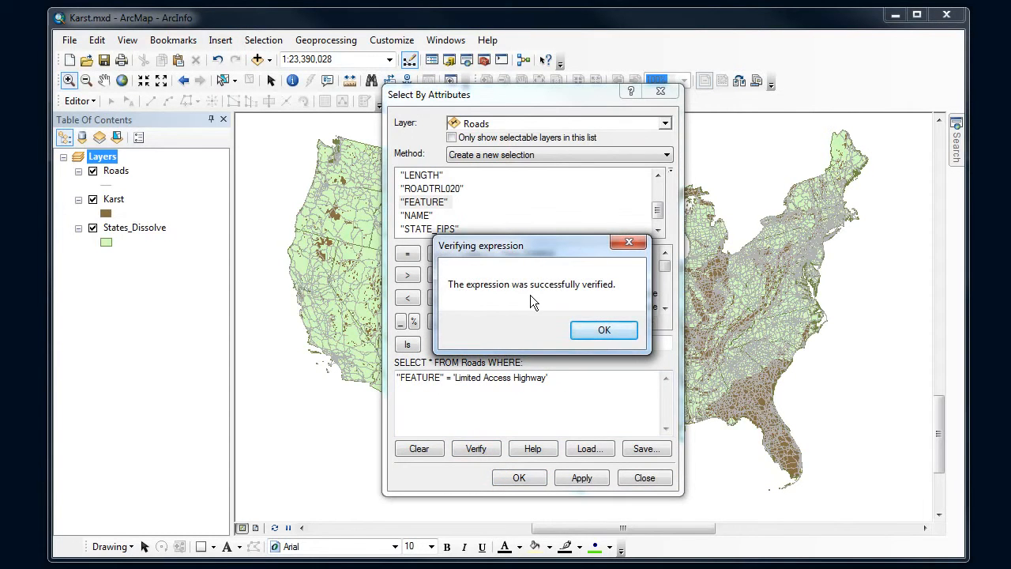
click(601, 331)
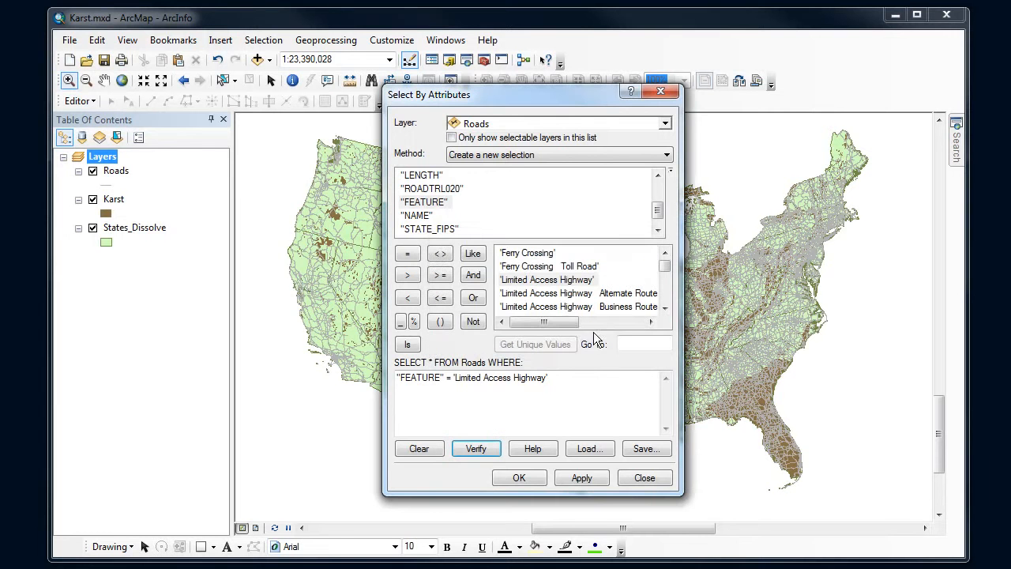
click(521, 478)
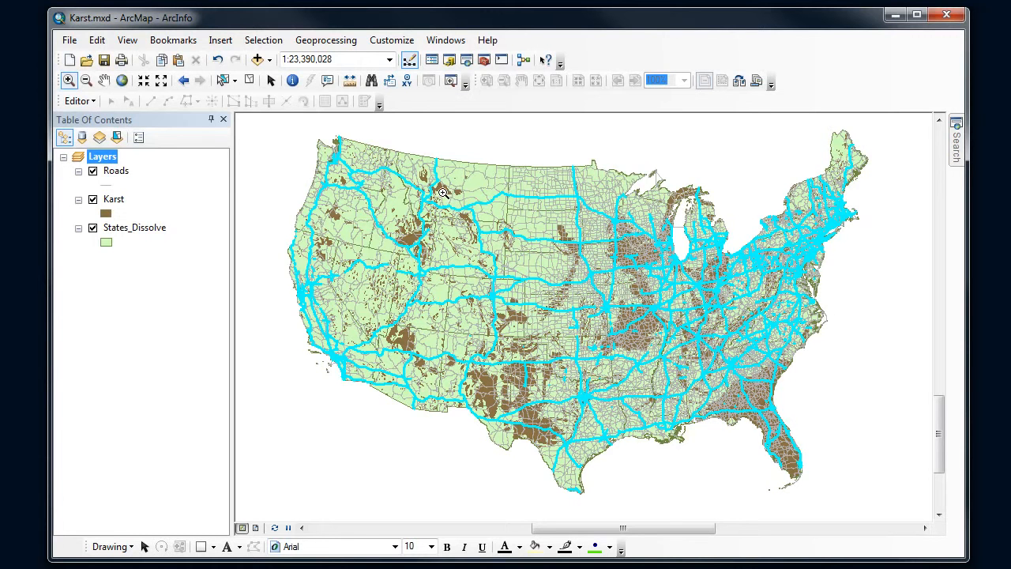
Set up a Select By Location query that selects from the currently selected features in the Roads target layer
click(272, 42)
click(293, 75)
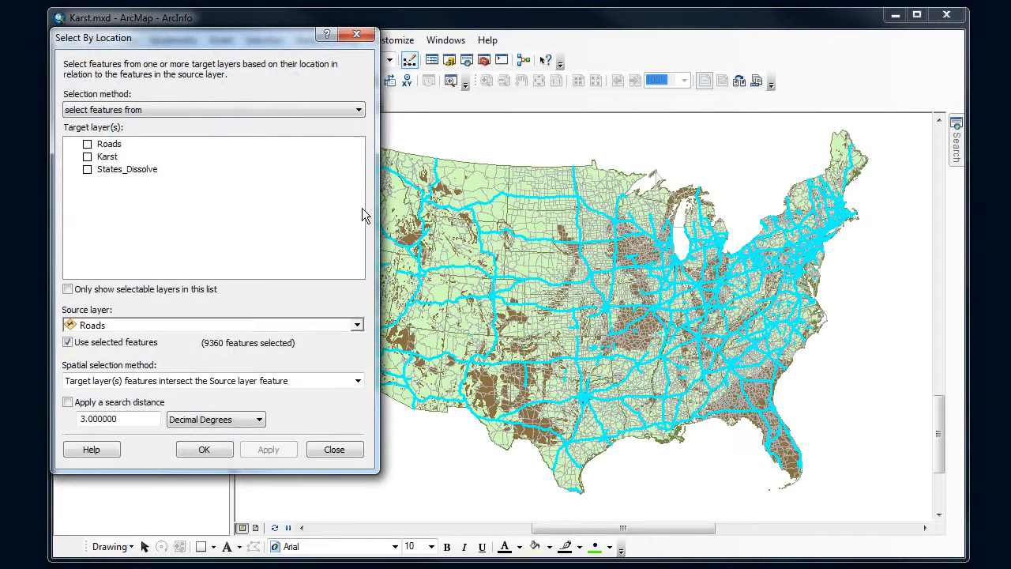
drag(285, 42, 618, 106)
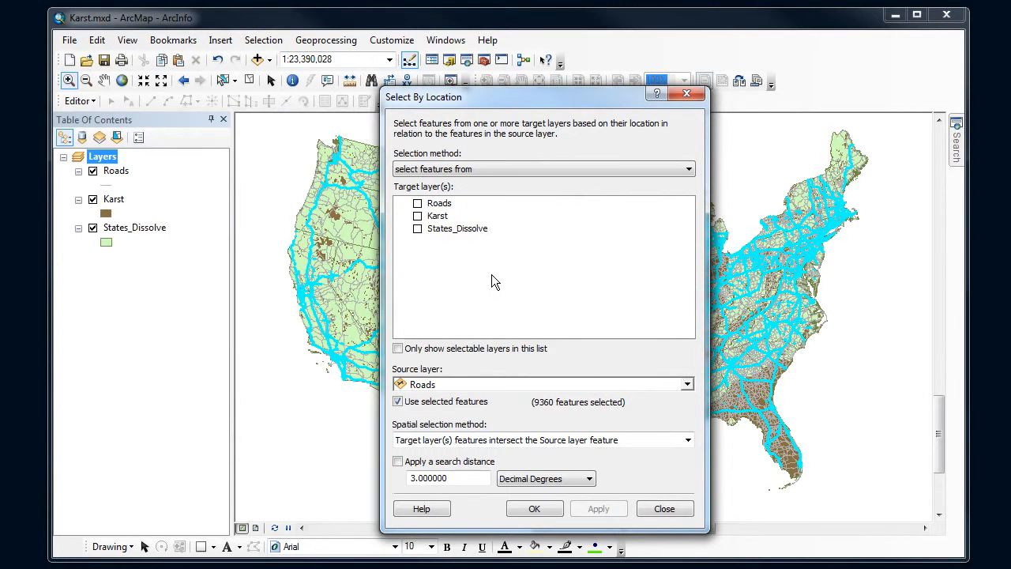
click(689, 170)
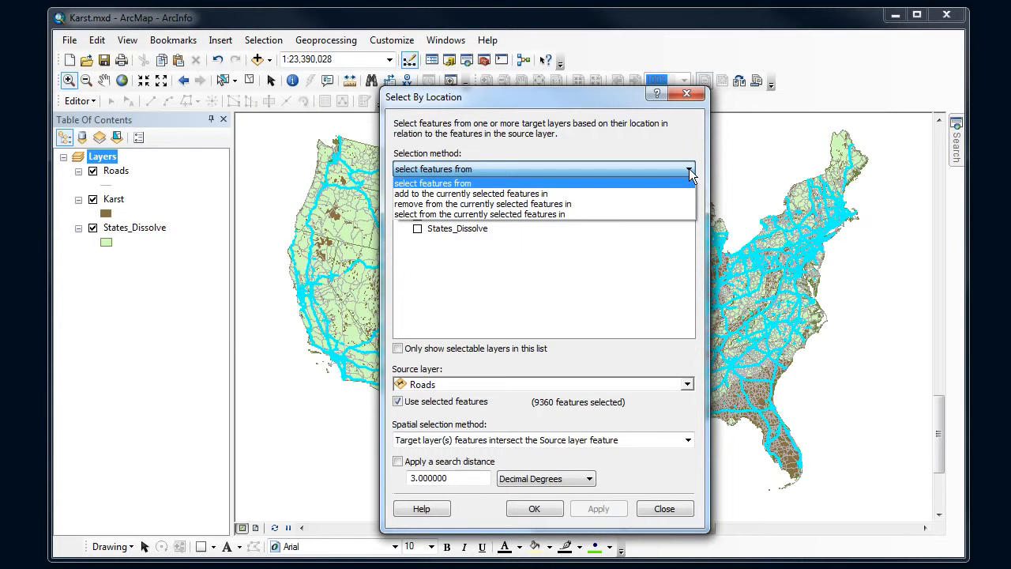
click(502, 215)
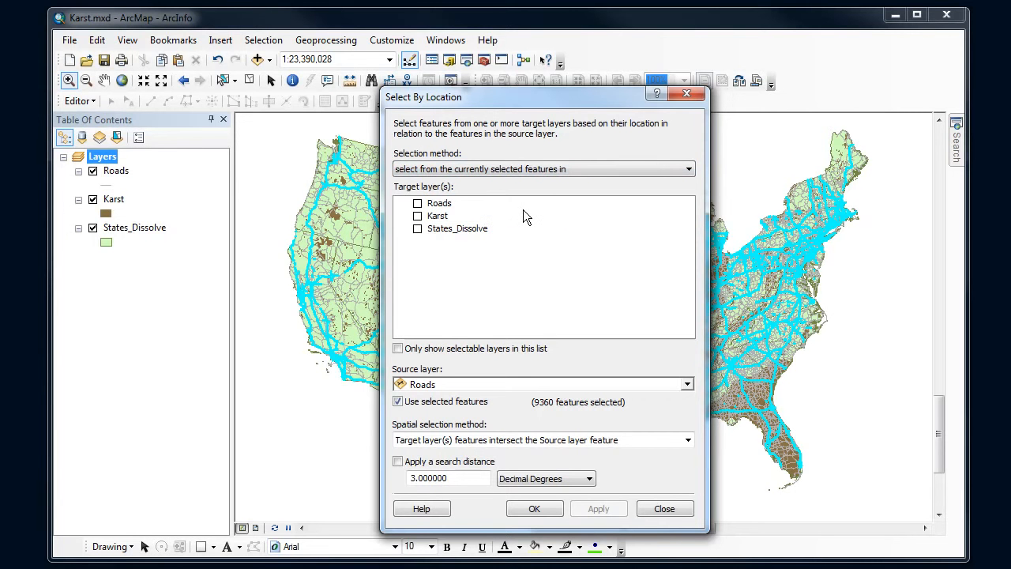
click(417, 203)
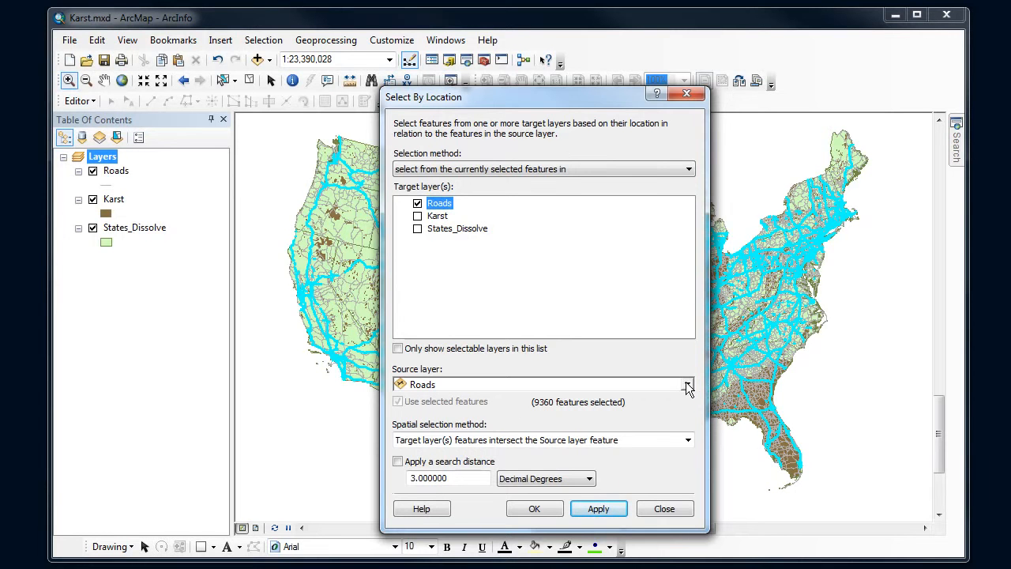
Use Karst as the source layer with the intersect spatial method, and run the location selection on the highways
click(687, 384)
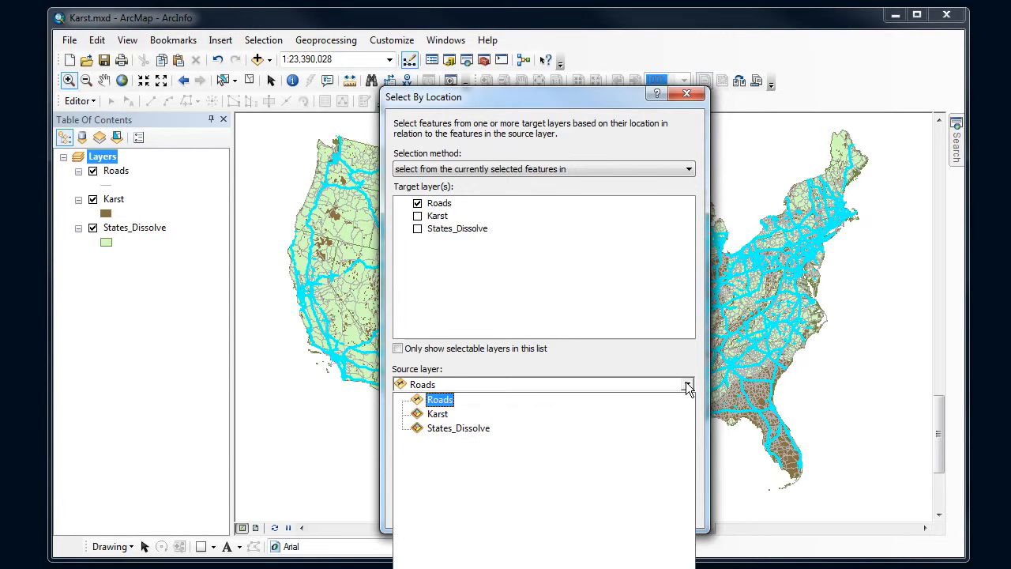
click(449, 416)
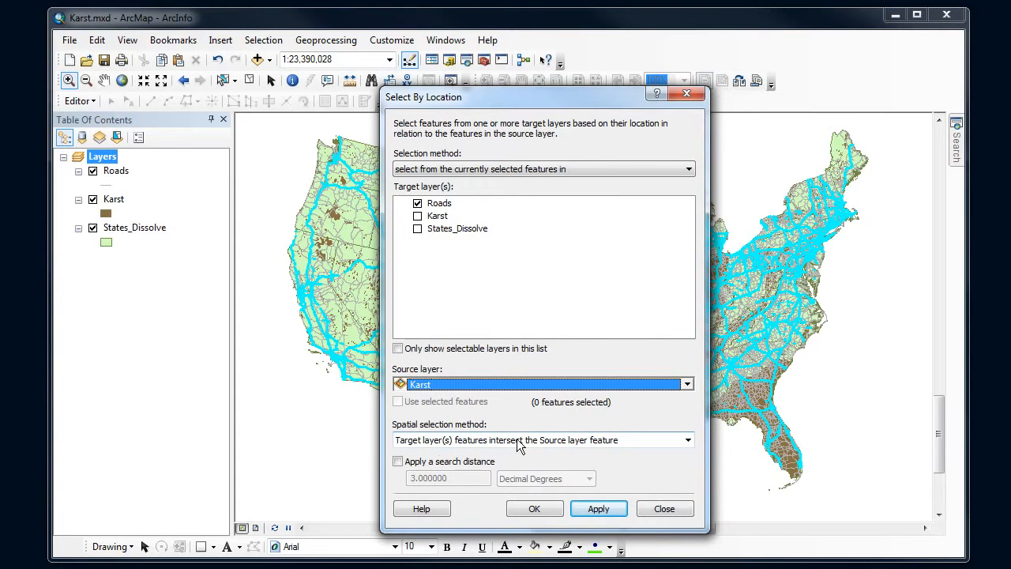
click(689, 441)
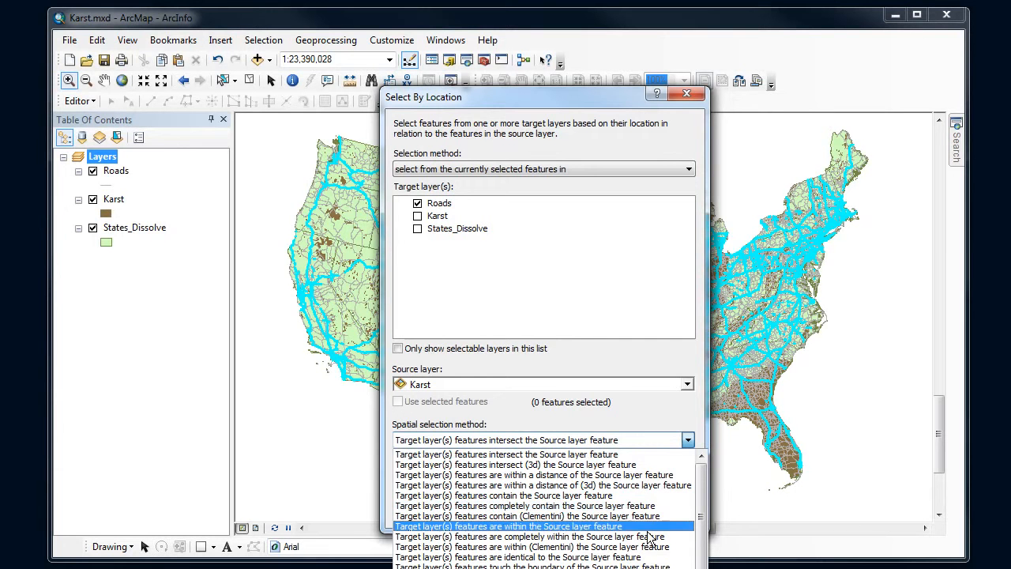
click(639, 455)
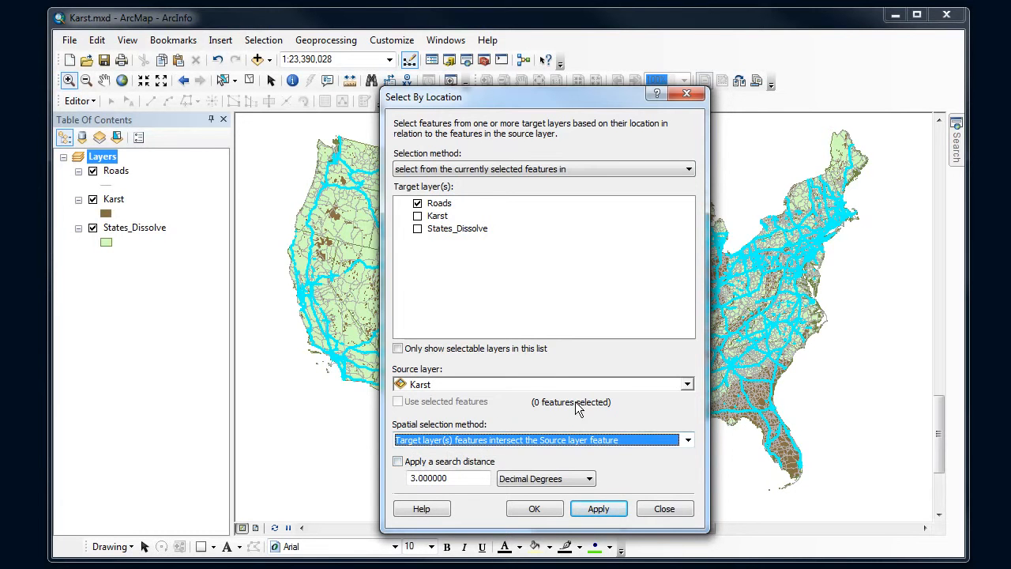
click(599, 510)
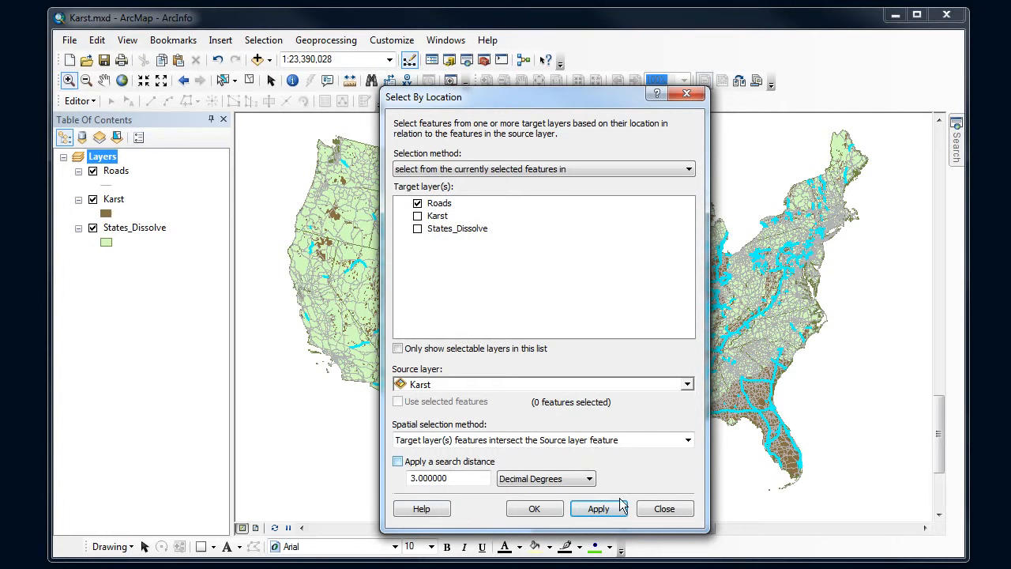
click(534, 510)
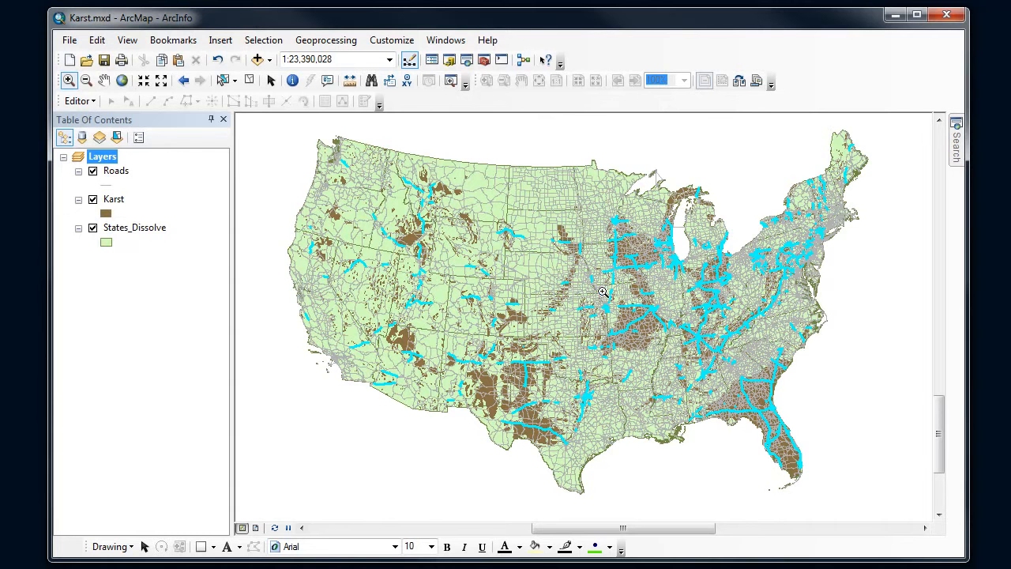
Examine the selected highways around the large karst area in the central United States up close
drag(599, 289, 676, 374)
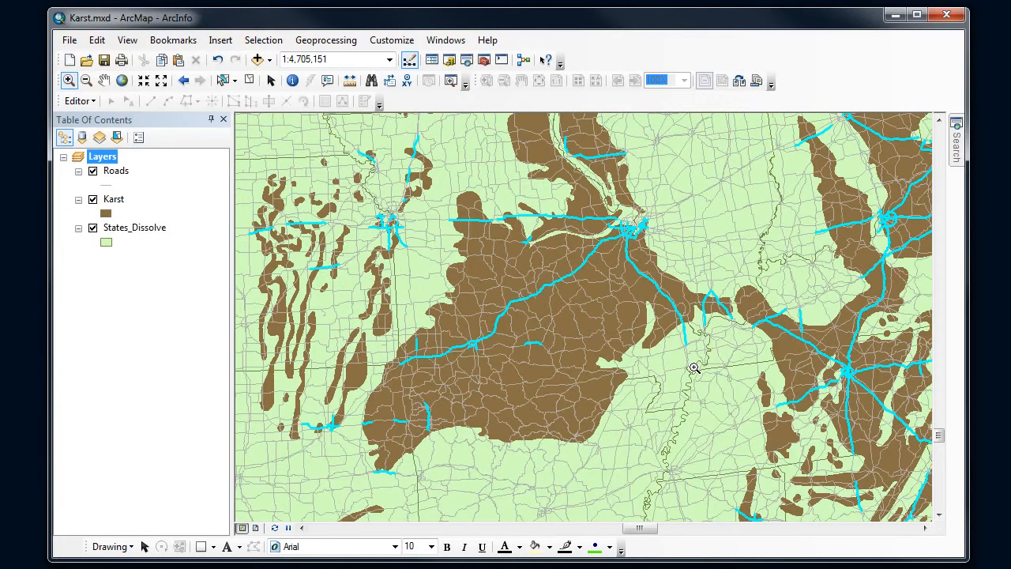